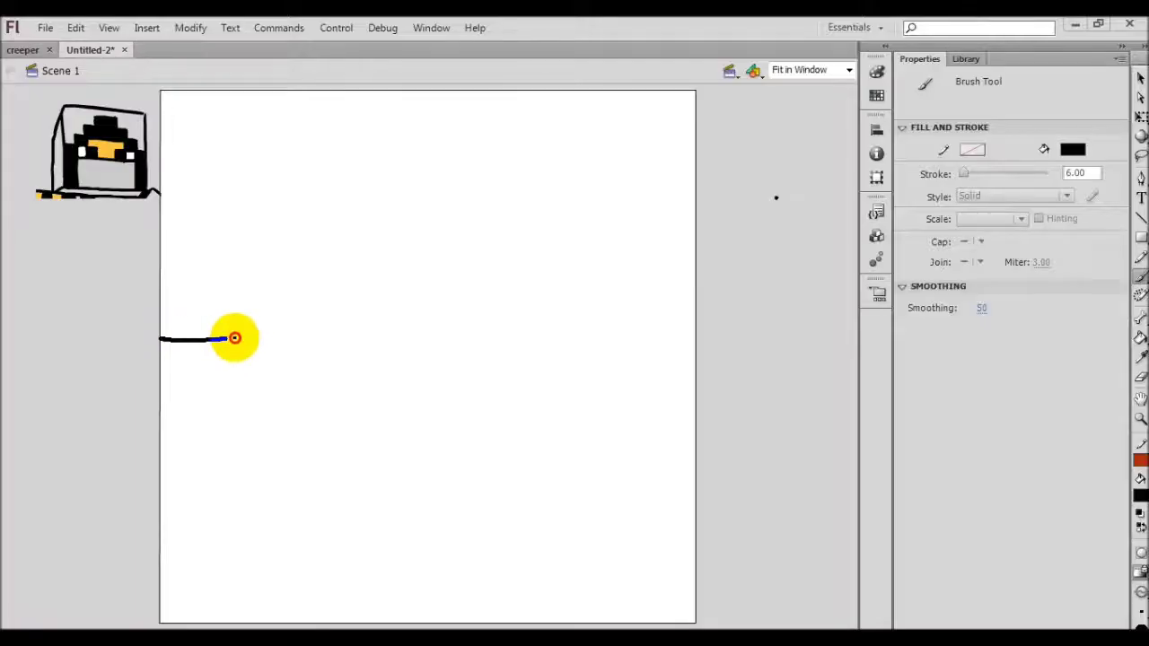
key(ctrl+z)
Undo the stray brush stroke and draw the left and right body sides with shoulders.
click(1141, 217)
mouse_move(160, 353)
mouse_down()
mouse_move(257, 353)
mouse_move(257, 623)
mouse_up()
mouse_move(600, 427)
mouse_down()
mouse_move(591, 347)
mouse_move(696, 357)
mouse_up()
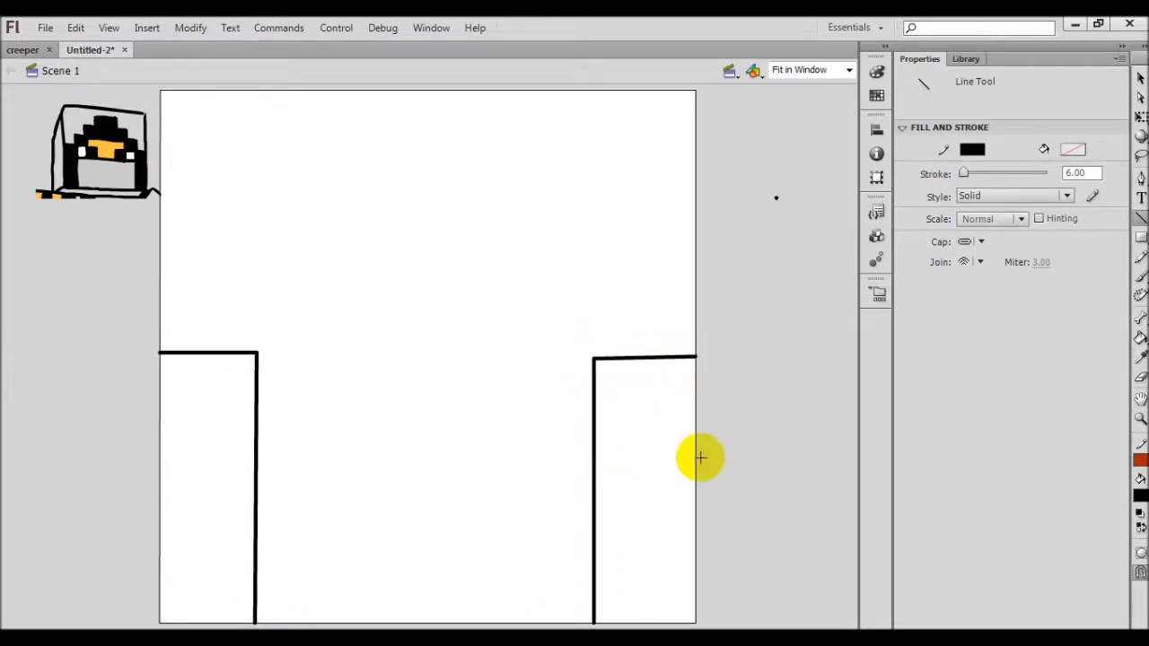
Brush a trial stepped head outline from the left shoulder, then undo it.
key(b)
mouse_move(256, 351)
mouse_down()
mouse_move(257, 305)
mouse_move(365, 167)
mouse_move(475, 169)
mouse_move(514, 240)
mouse_up()
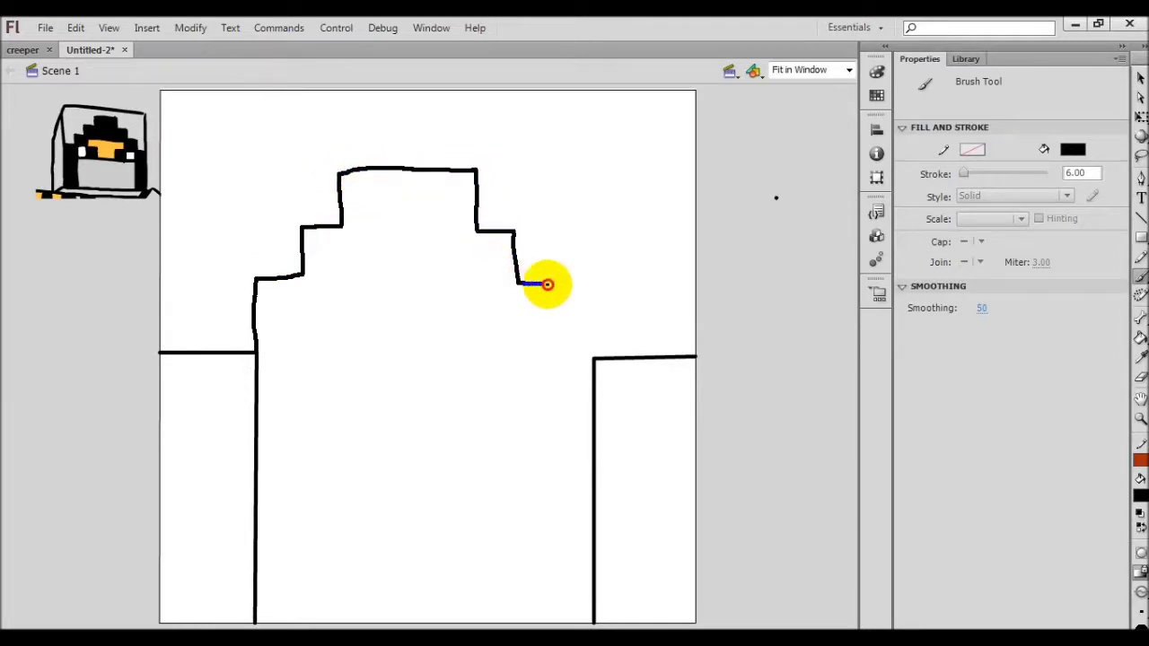
drag(547, 285, 602, 359)
key(ctrl+z)
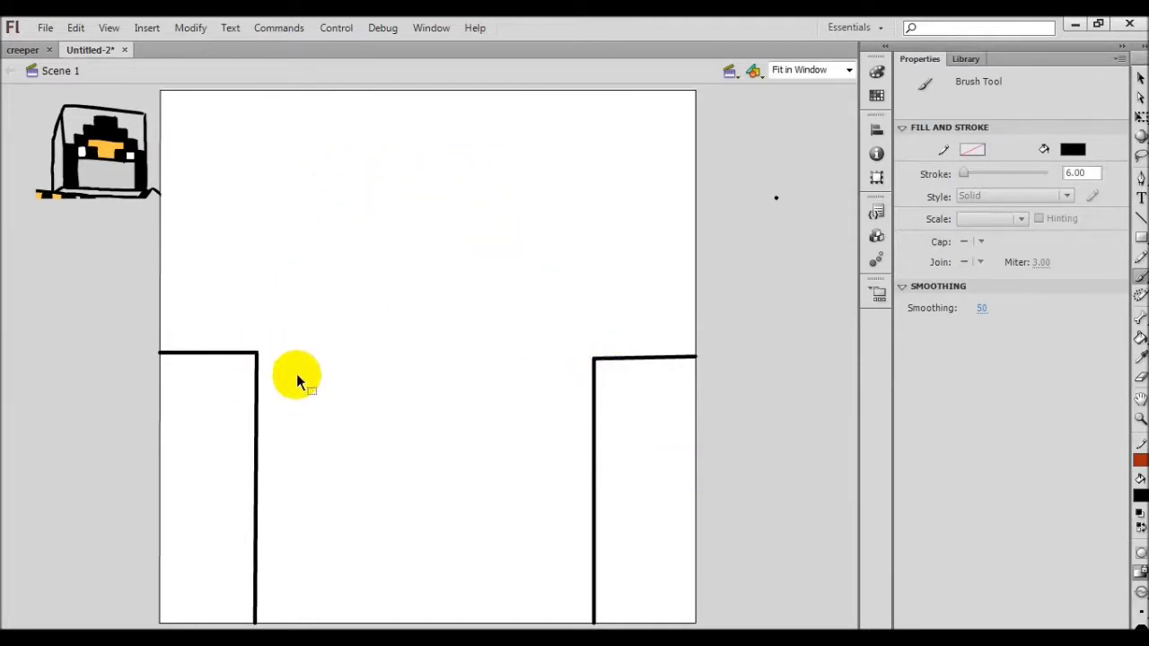
Redo the right shoulder line, then try a first head stroke and undo it.
click(76, 27)
click(92, 44)
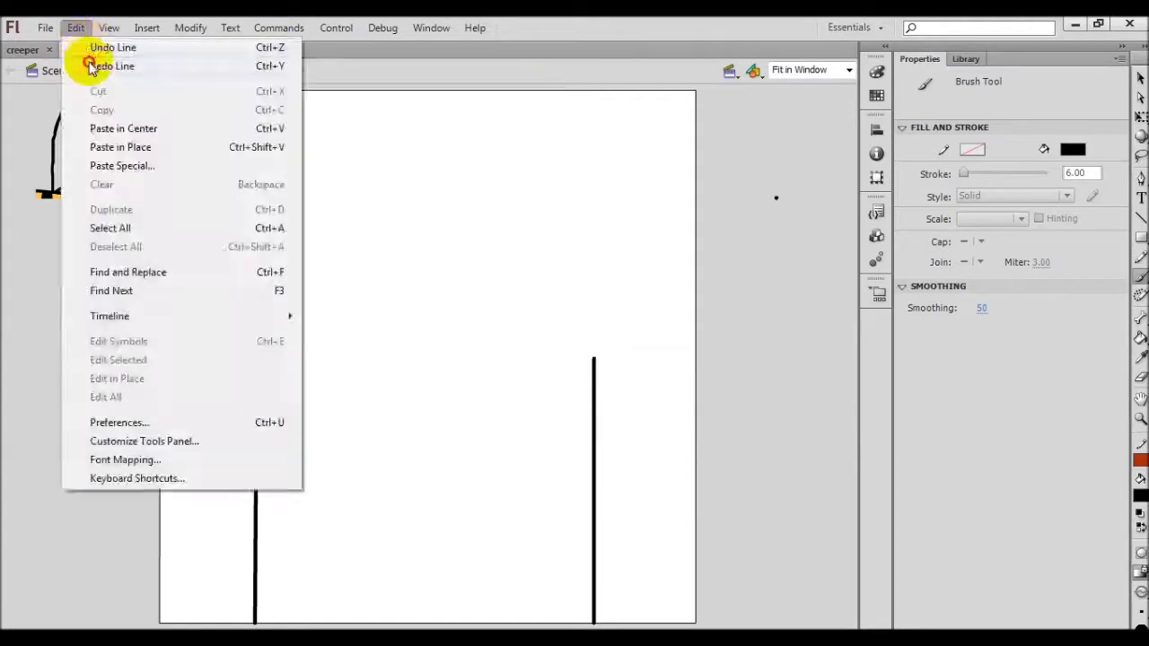
mouse_move(249, 318)
mouse_down()
mouse_move(257, 351)
mouse_move(349, 246)
mouse_move(388, 180)
mouse_move(500, 236)
mouse_move(594, 357)
mouse_up()
key(ctrl+z)
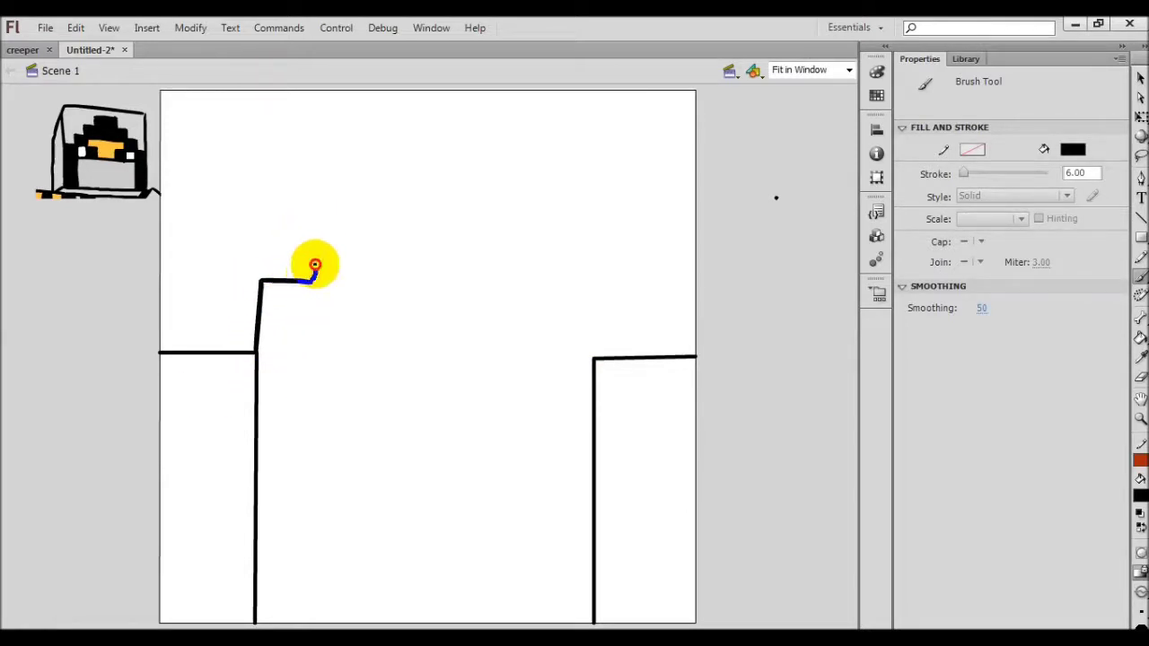
Brush the stepped head outline and the square block edges along both sides.
mouse_move(311, 281)
mouse_down()
mouse_move(310, 224)
mouse_move(457, 167)
mouse_up()
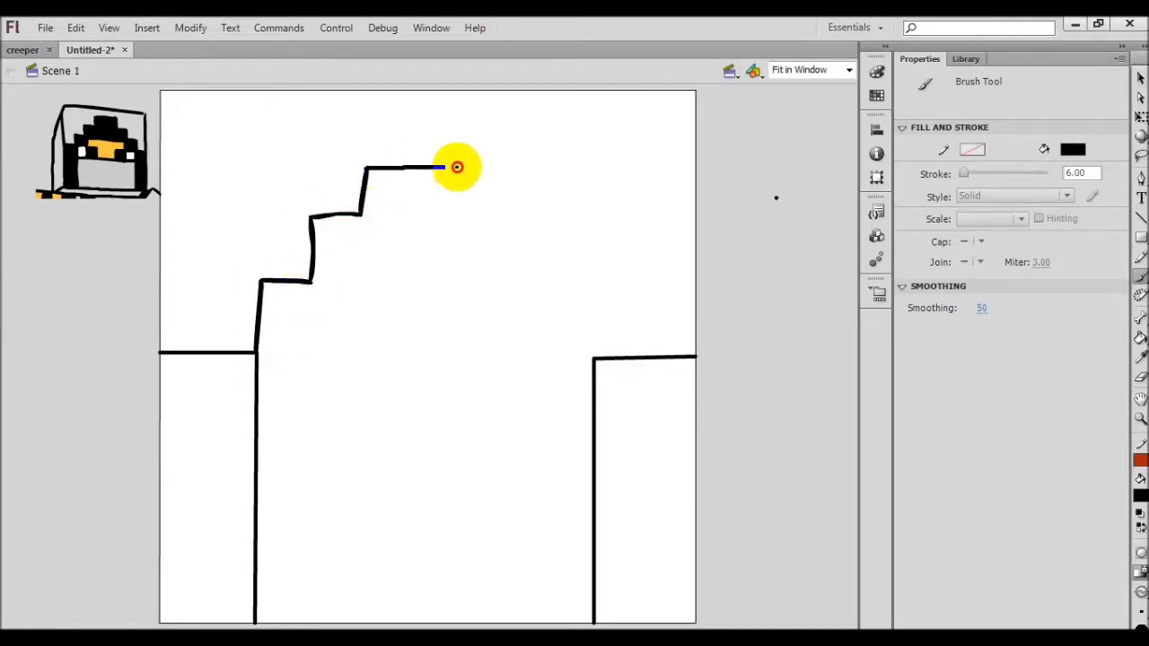
drag(482, 215, 595, 357)
mouse_move(268, 350)
mouse_down()
mouse_move(289, 350)
mouse_move(359, 210)
mouse_move(480, 213)
mouse_move(515, 266)
mouse_move(527, 334)
mouse_move(592, 356)
mouse_up()
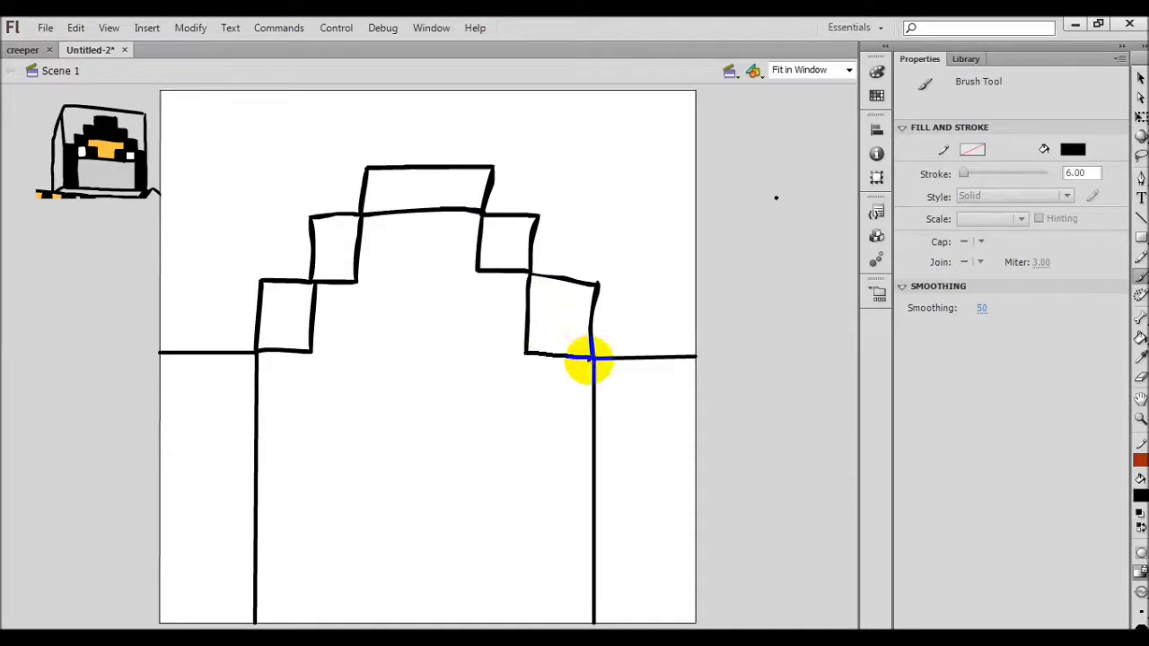
drag(312, 353, 386, 359)
drag(286, 281, 259, 281)
mouse_move(222, 350)
mouse_down()
mouse_move(272, 218)
mouse_move(349, 158)
mouse_move(368, 166)
mouse_up()
mouse_move(494, 168)
mouse_down()
mouse_move(538, 175)
mouse_move(637, 359)
mouse_move(367, 133)
mouse_move(370, 166)
mouse_up()
Fill the top, left and right head blocks with black using the Paint Bucket.
key(l)
key(k)
click(422, 152)
click(526, 243)
click(575, 314)
click(282, 257)
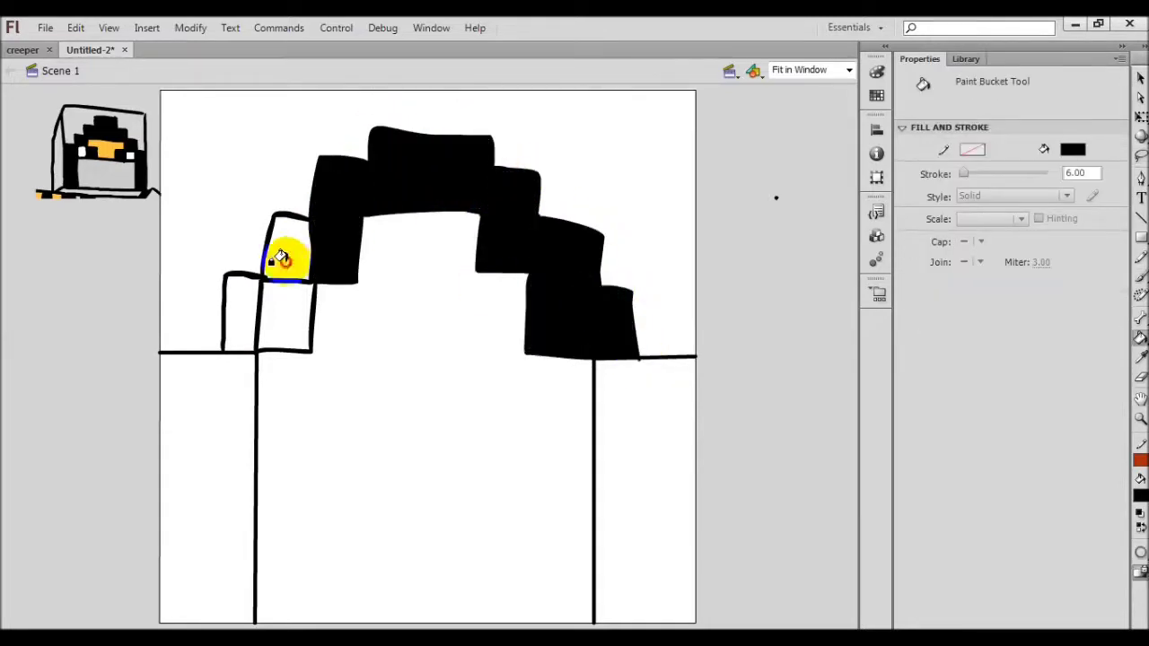
click(282, 313)
Brush the small left block solid black and paint along the head's bottom edge.
key(b)
drag(243, 342, 238, 287)
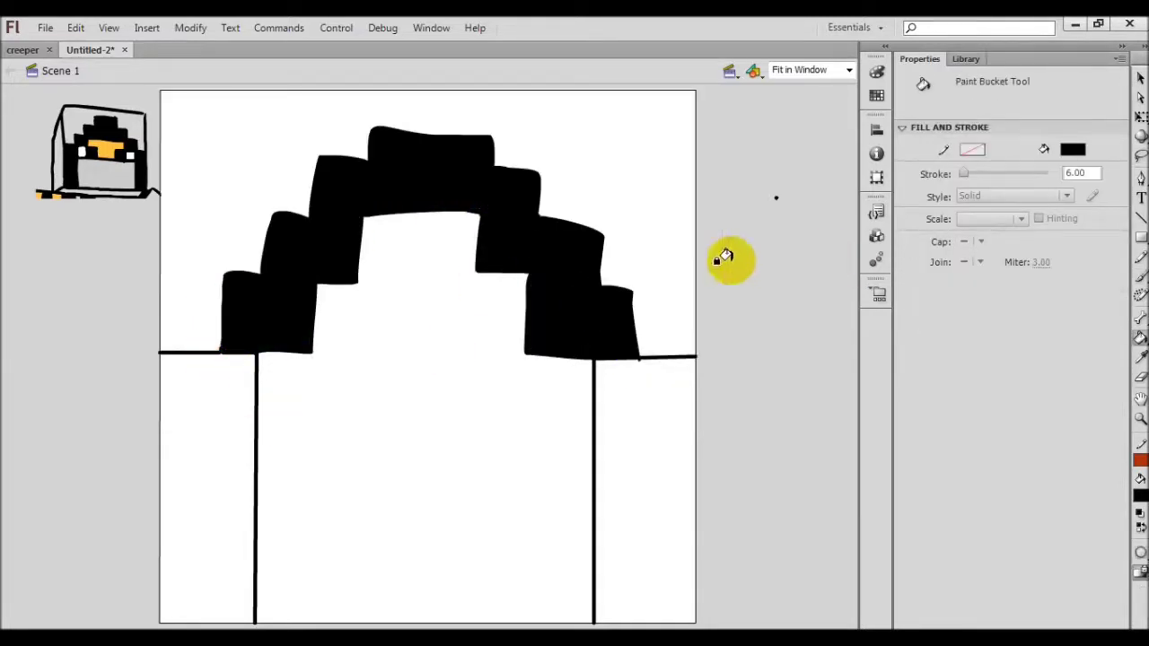
drag(526, 352, 456, 348)
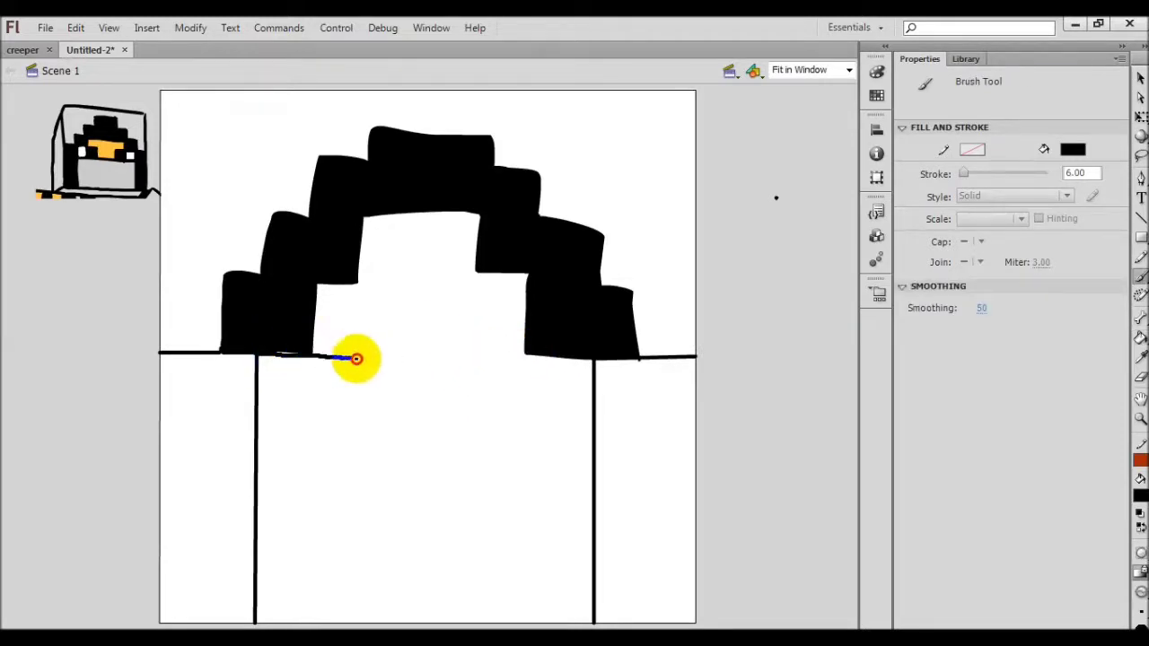
drag(590, 364, 530, 357)
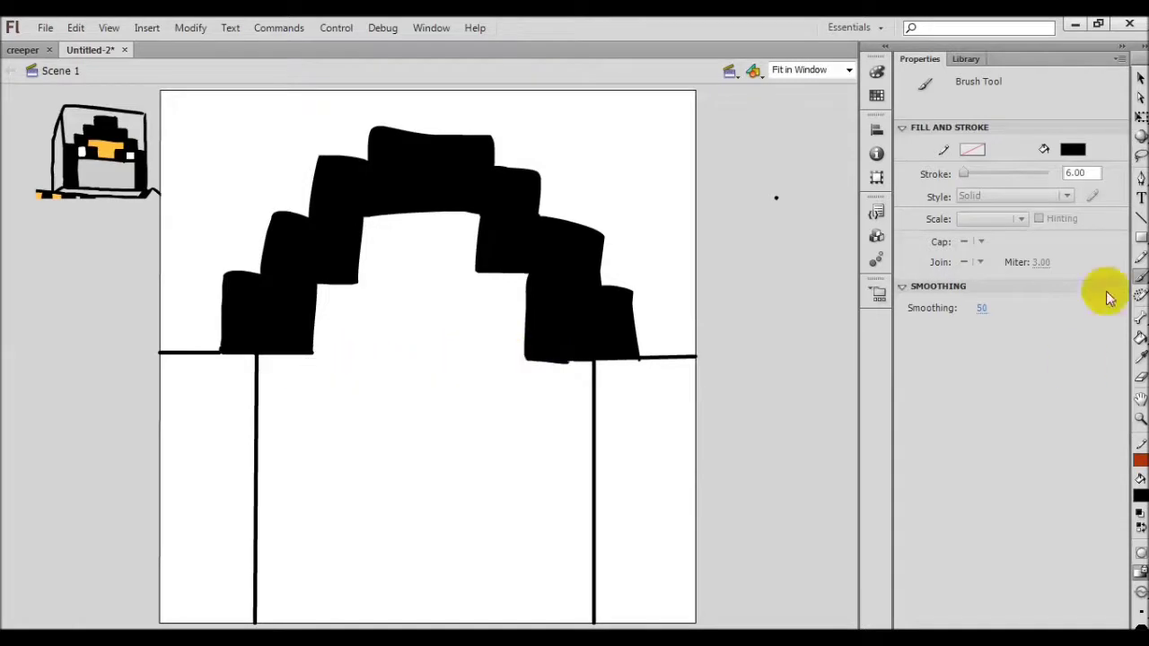
Draw a straight line across the head's bottom and erase part of the inner right block.
click(1140, 216)
drag(312, 354, 530, 358)
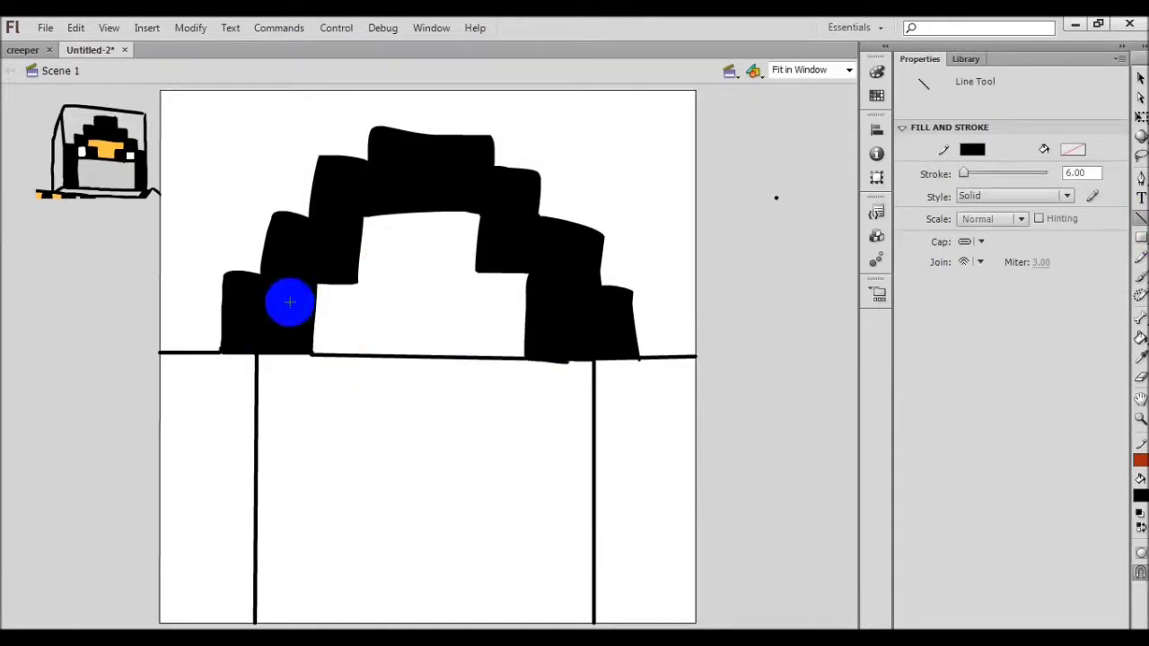
click(1140, 378)
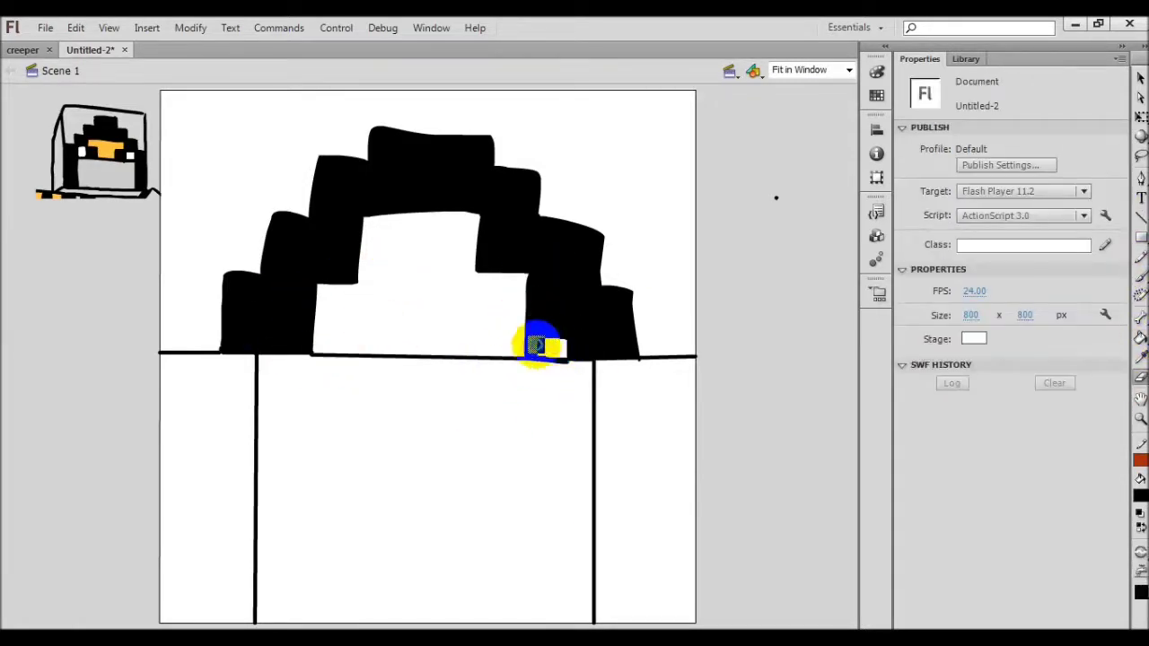
mouse_move(560, 346)
mouse_down()
mouse_move(531, 308)
mouse_move(556, 305)
mouse_up()
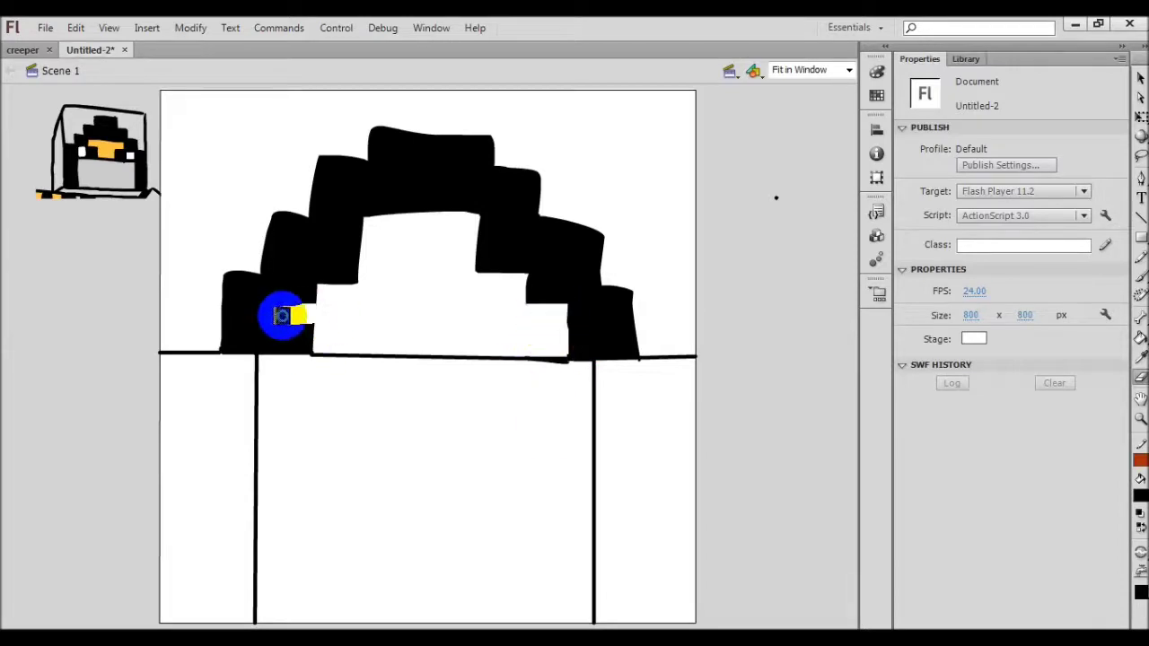